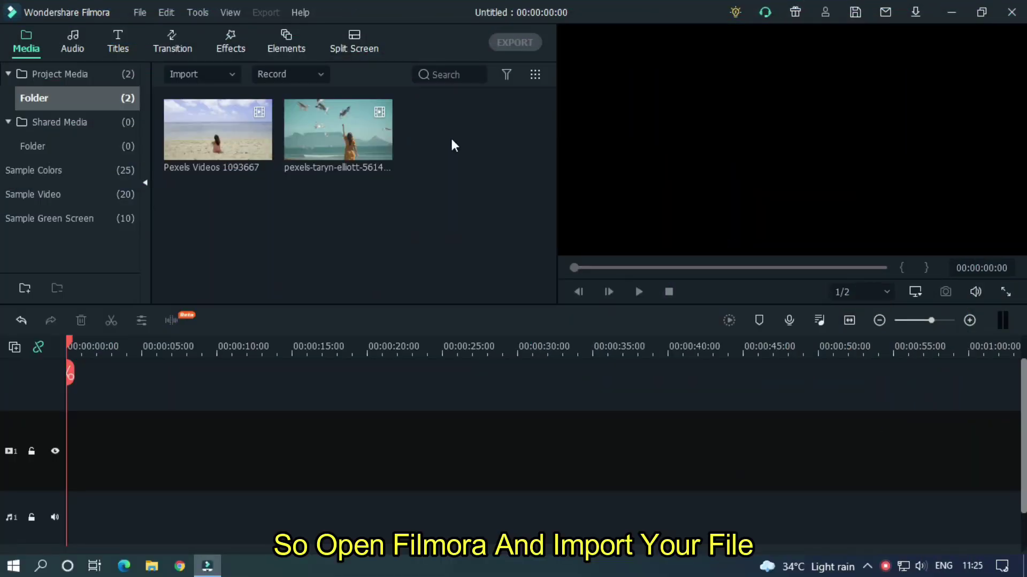
Place Pexels Videos 1093667 on video track 1, keeping the project settings.
mouse_move(239, 141)
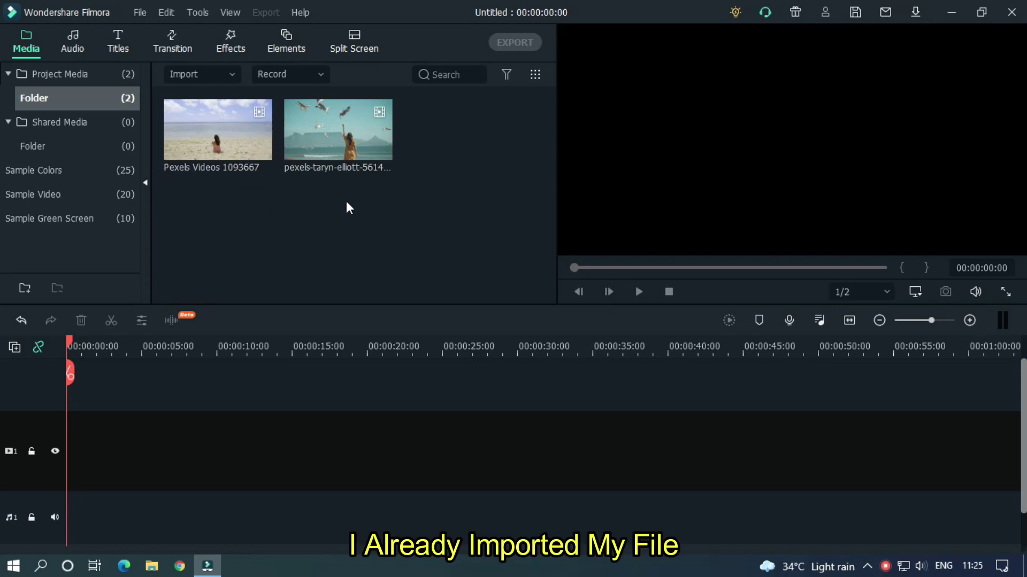
left_click_drag(171, 369, 182, 447)
left_click(607, 314)
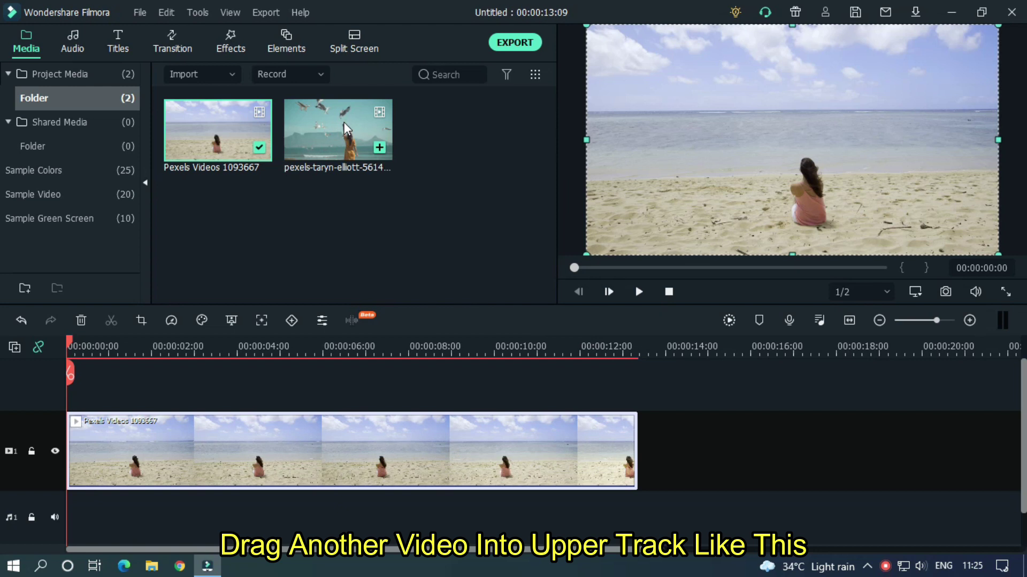
Put the seagull clip on track 2, offset so it overlaps the first clip's end.
left_click_drag(275, 279, 184, 386)
scroll(589, 343, "down", 3)
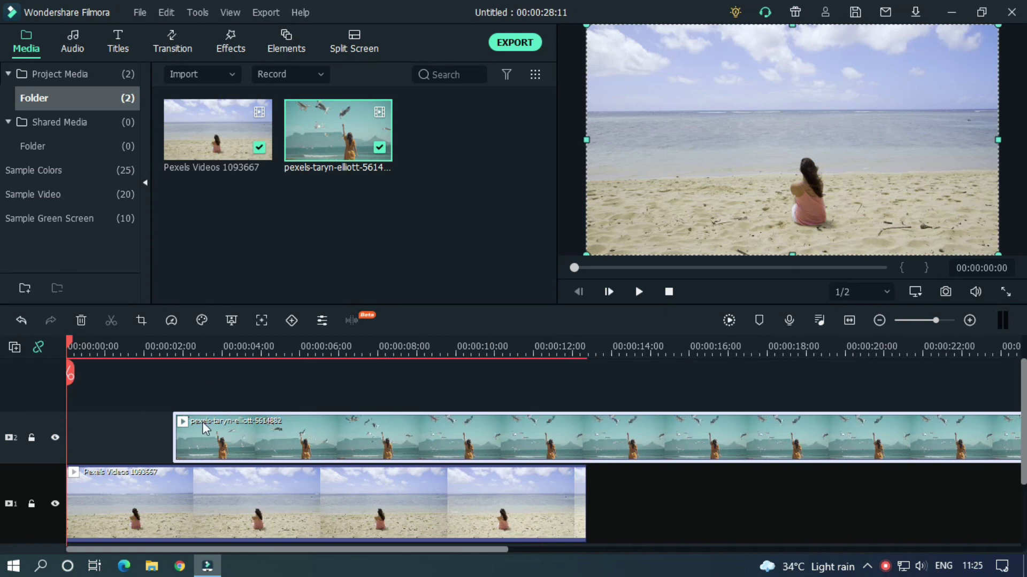
left_click_drag(201, 429, 186, 434)
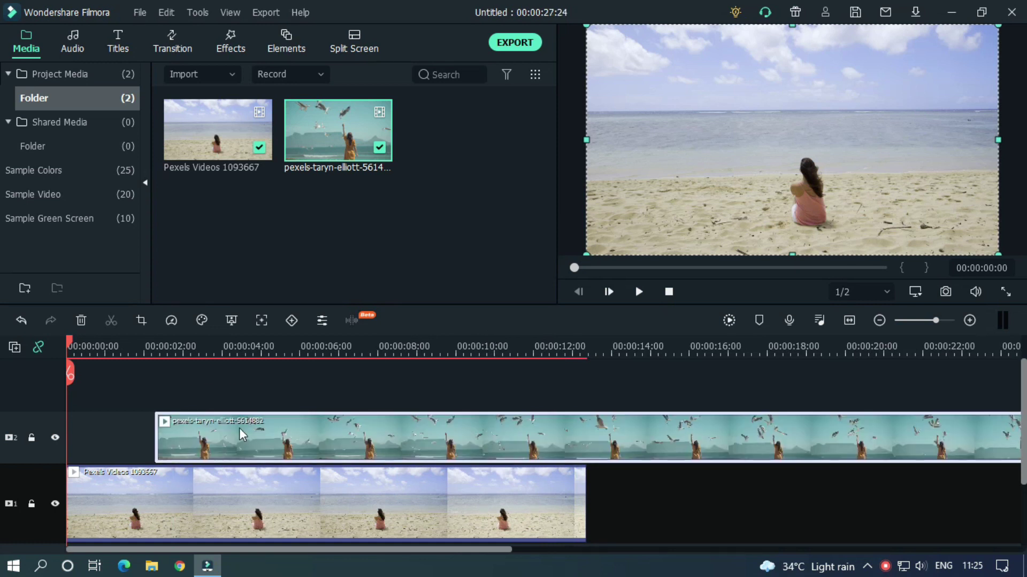
Drop a Dissolve on the seagull clip's start and stretch it to Pexels Videos 1093667's end.
left_click(370, 381)
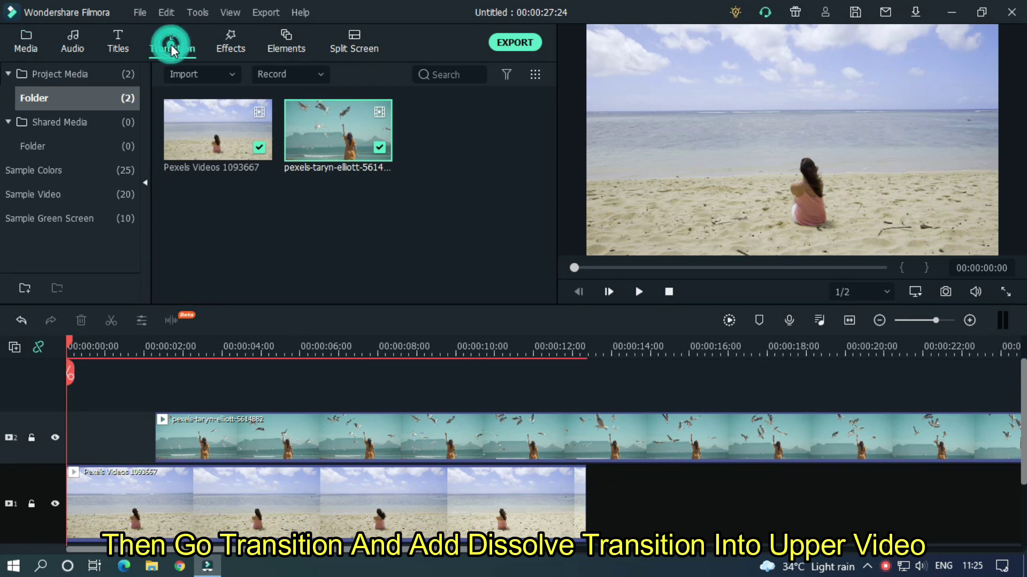
left_click(173, 50)
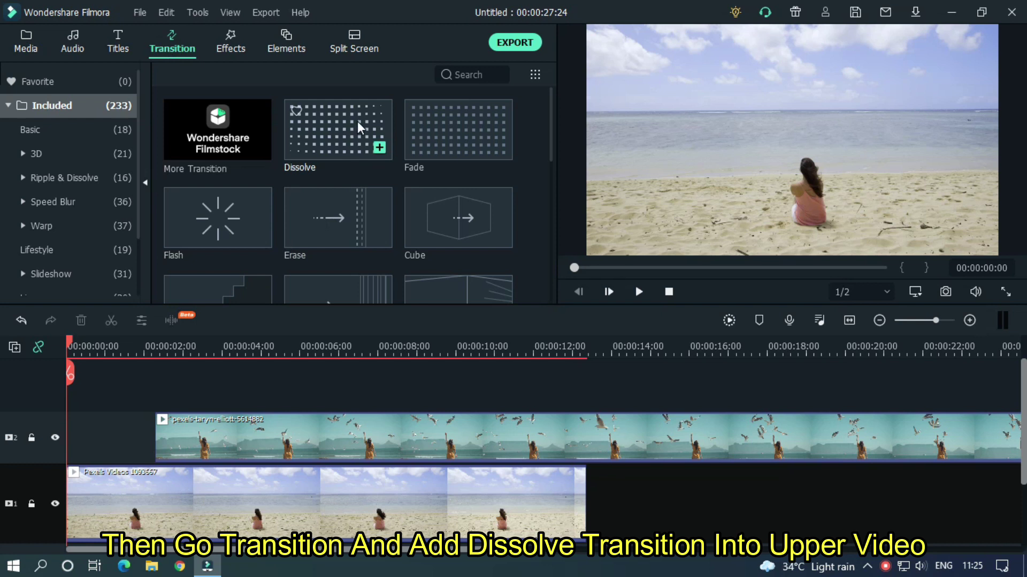
left_click_drag(338, 228, 196, 438)
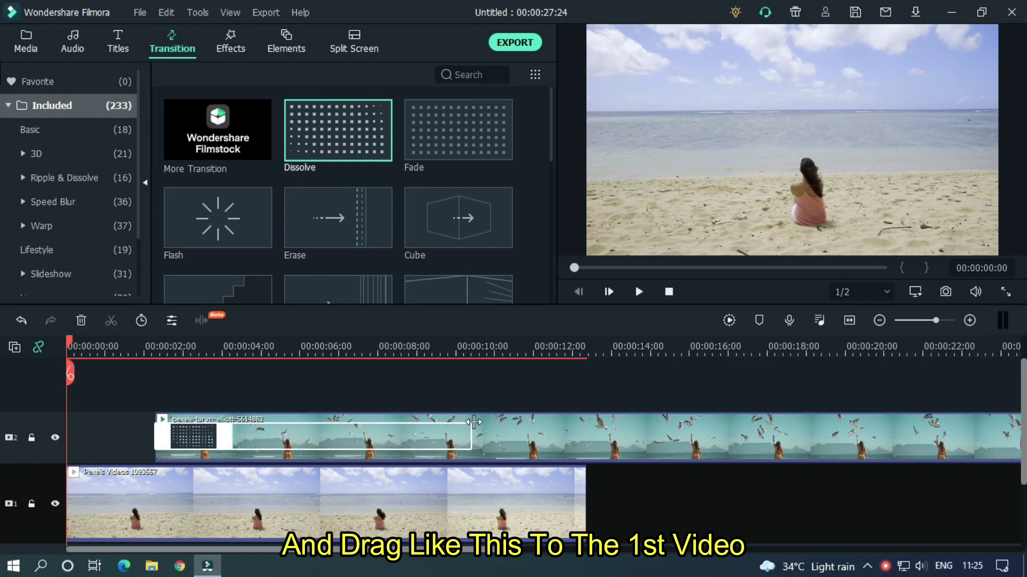
left_click_drag(572, 417, 586, 417)
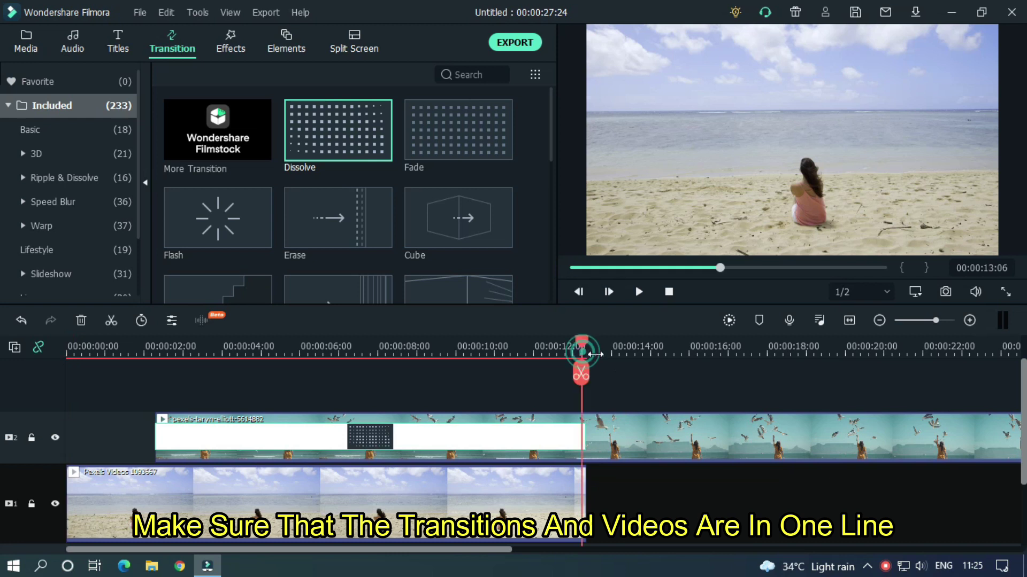
scroll(768, 417, "up", 5)
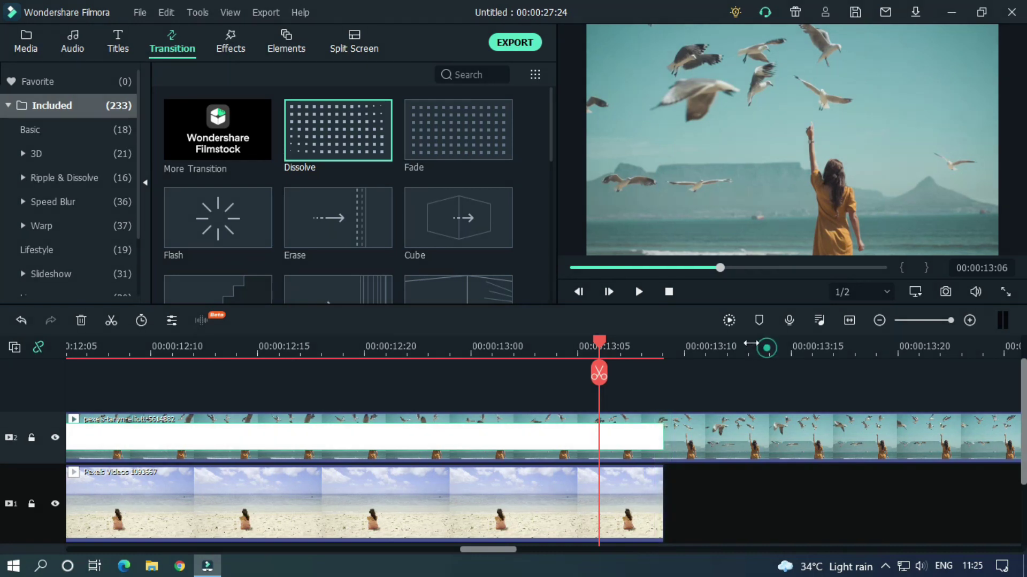
scroll(618, 333, "down", 5)
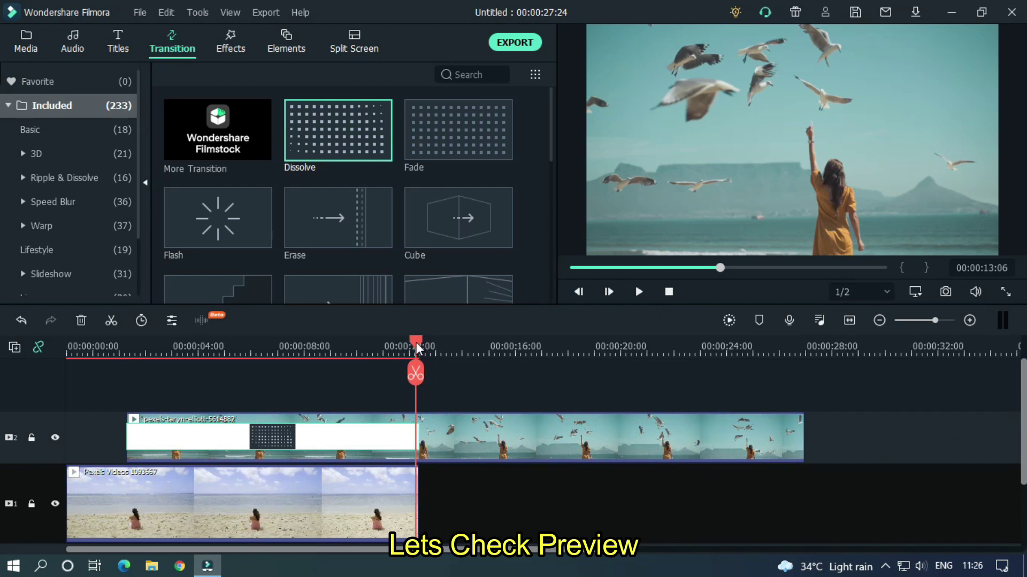
key("Home")
left_click(348, 368)
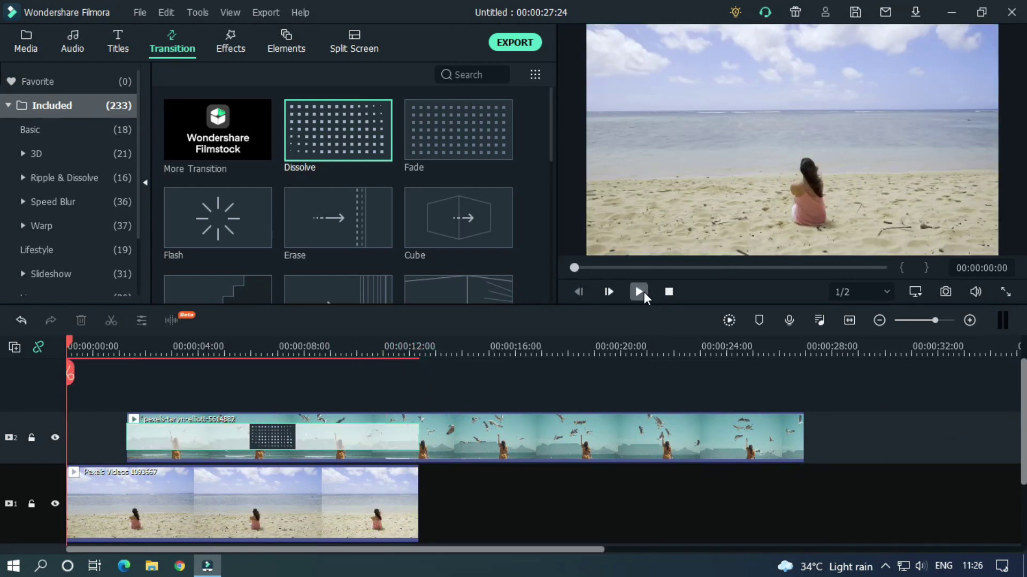
left_click(640, 292)
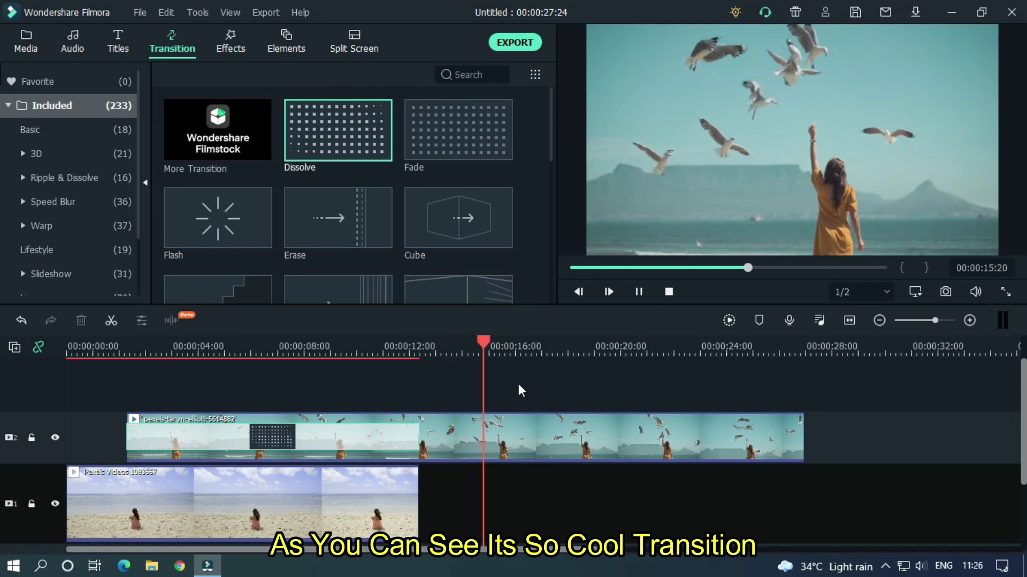
key("space")
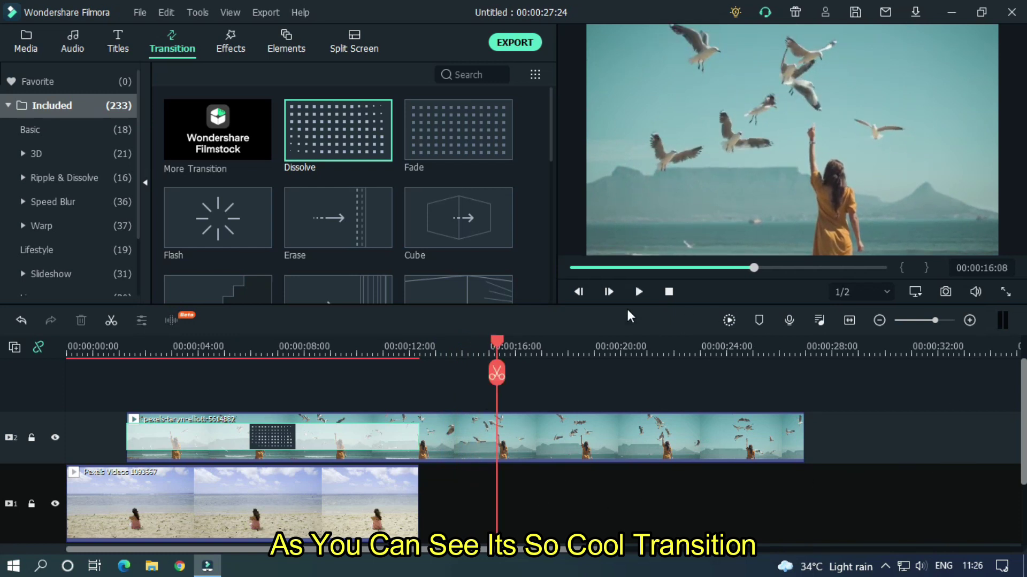
Add another copy of Pexels Videos 1093667 from Media onto track 3.
left_click(26, 43)
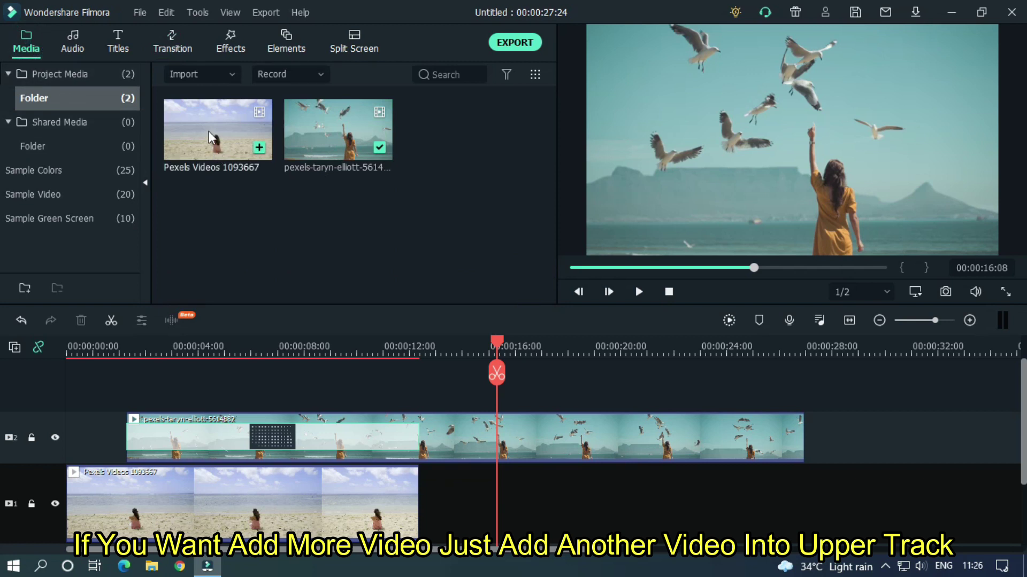
left_click_drag(550, 358, 536, 414)
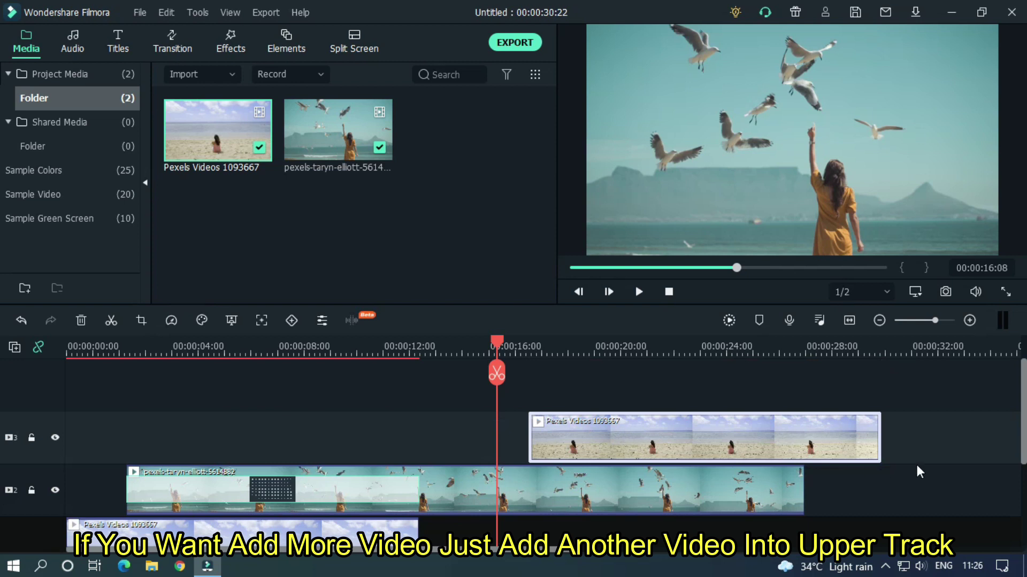
left_click(953, 442)
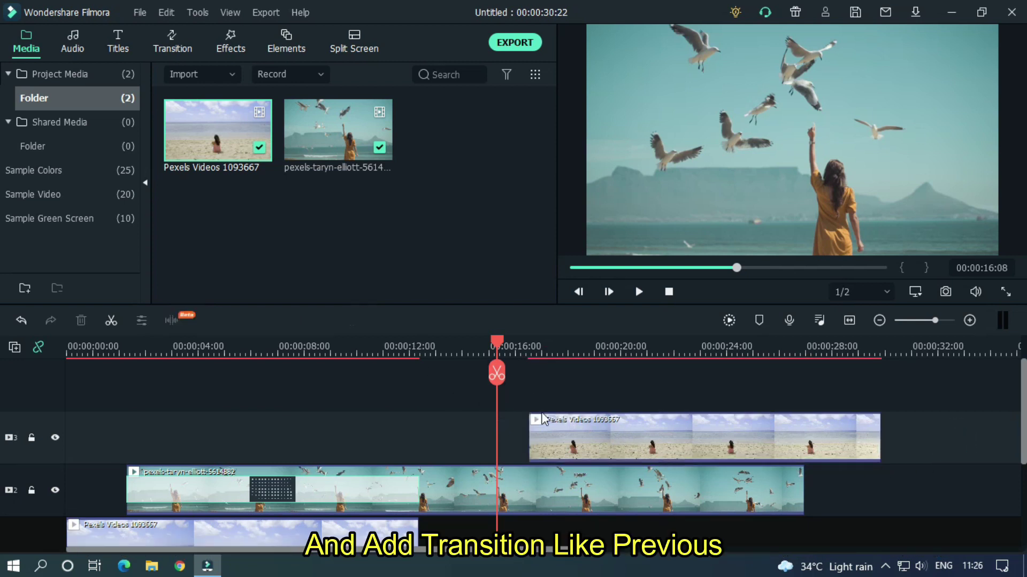
Stretch a Dissolve at the track-3 clip's start to end where the seagull clip ends.
left_click(174, 49)
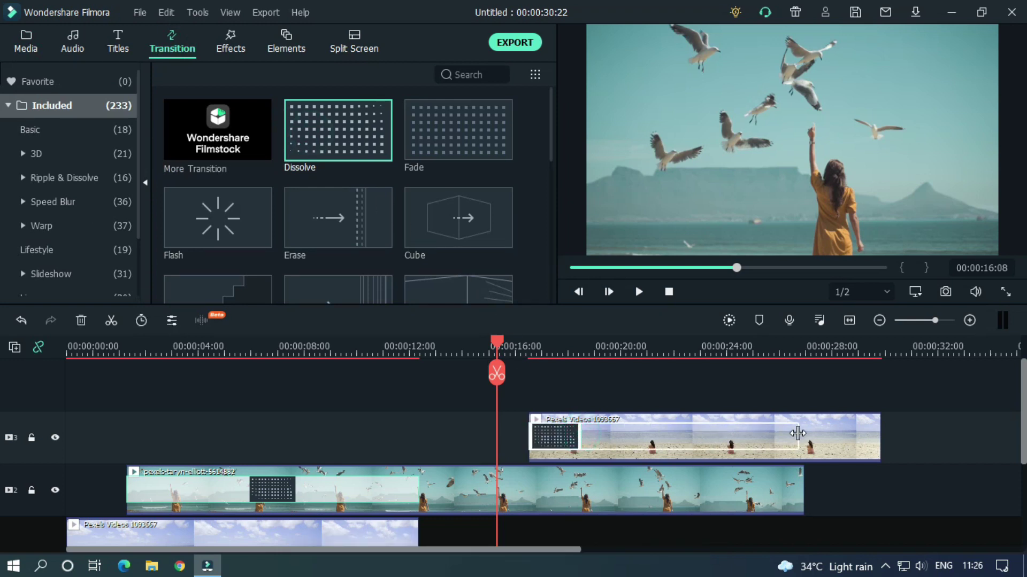
left_click_drag(801, 434, 803, 433)
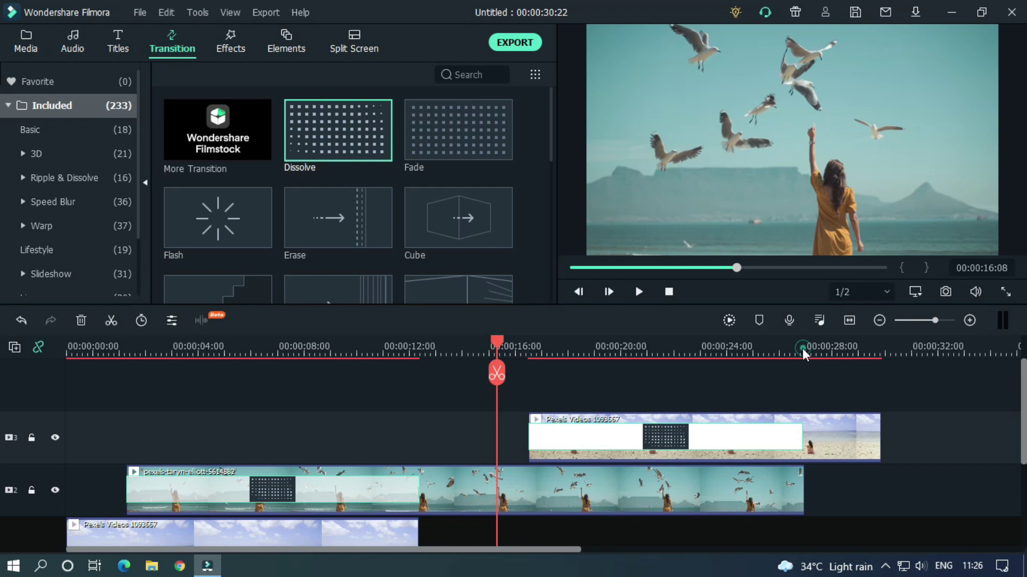
mouse_move(802, 353)
left_mouse_down()
mouse_move(871, 352)
mouse_move(790, 351)
left_mouse_up()
scroll(822, 351, "up", 3)
scroll(956, 343, "up", 2)
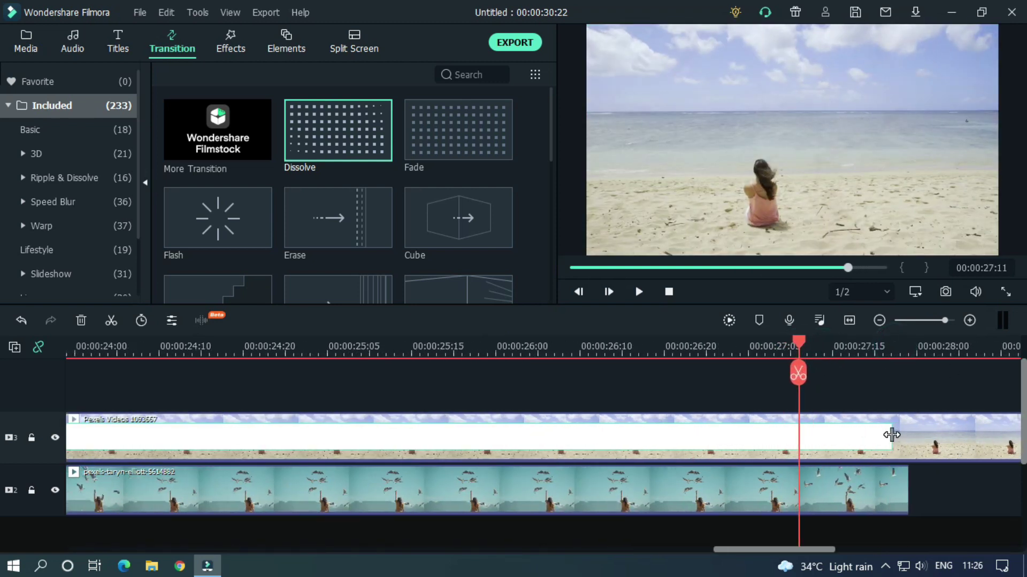
left_click_drag(908, 436, 917, 437)
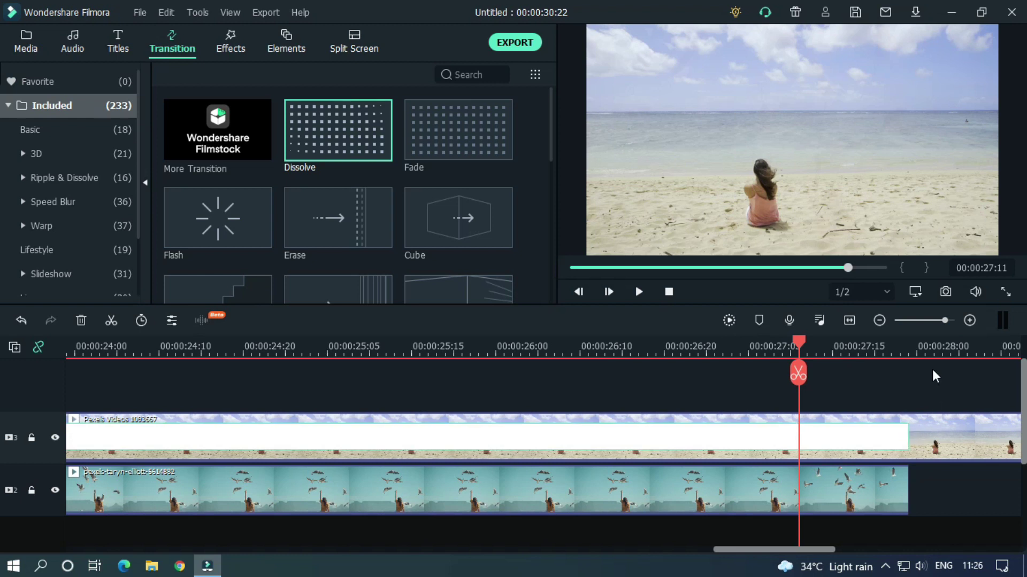
scroll(933, 352, "down", 5)
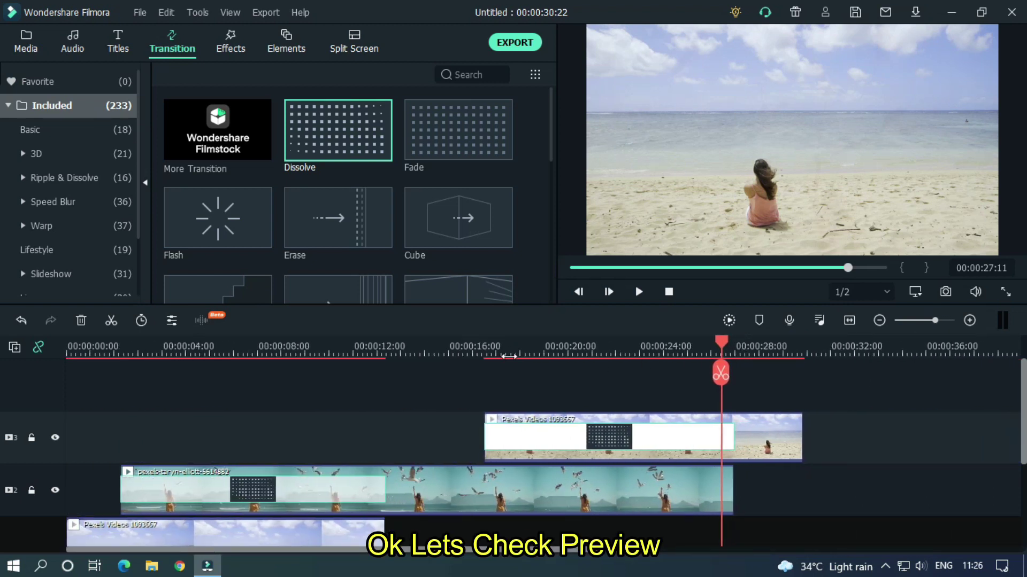
left_click(406, 343)
key("space")
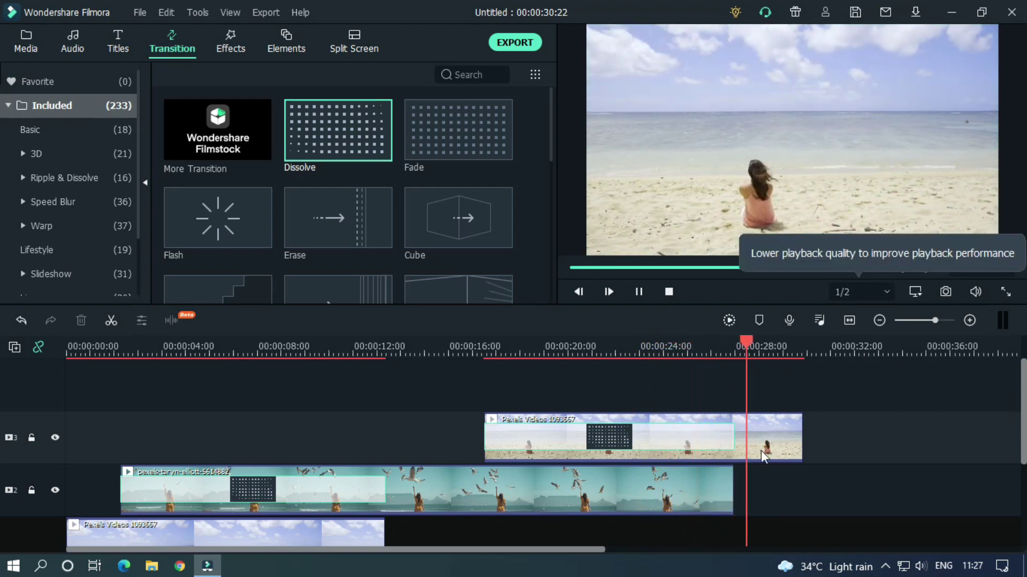
left_click(848, 404)
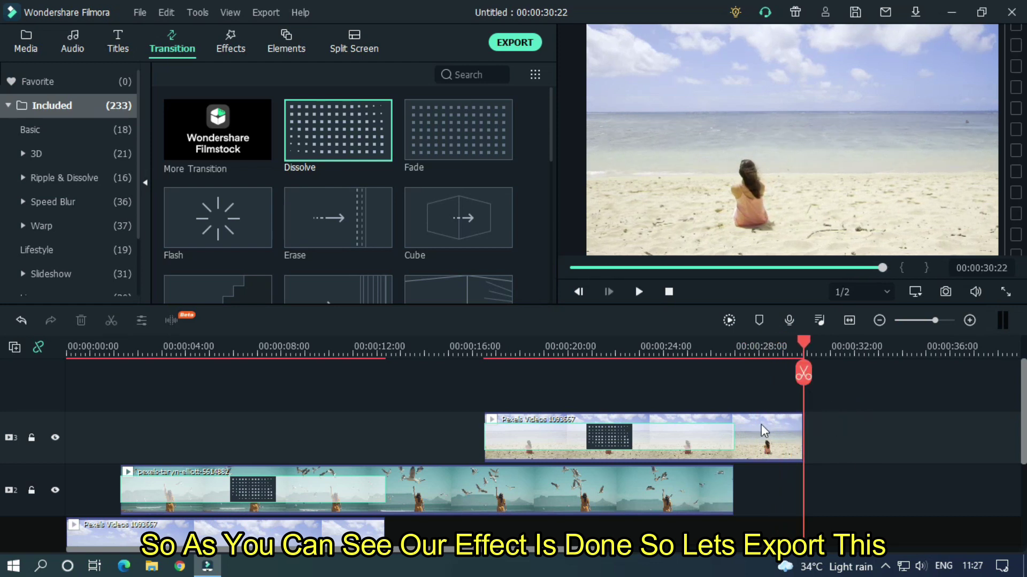
Name the MP4 export file 'Long Dissolve Transition' in the Export window.
left_click(513, 42)
triple_click(589, 118)
type("Long Dissolve Transition")
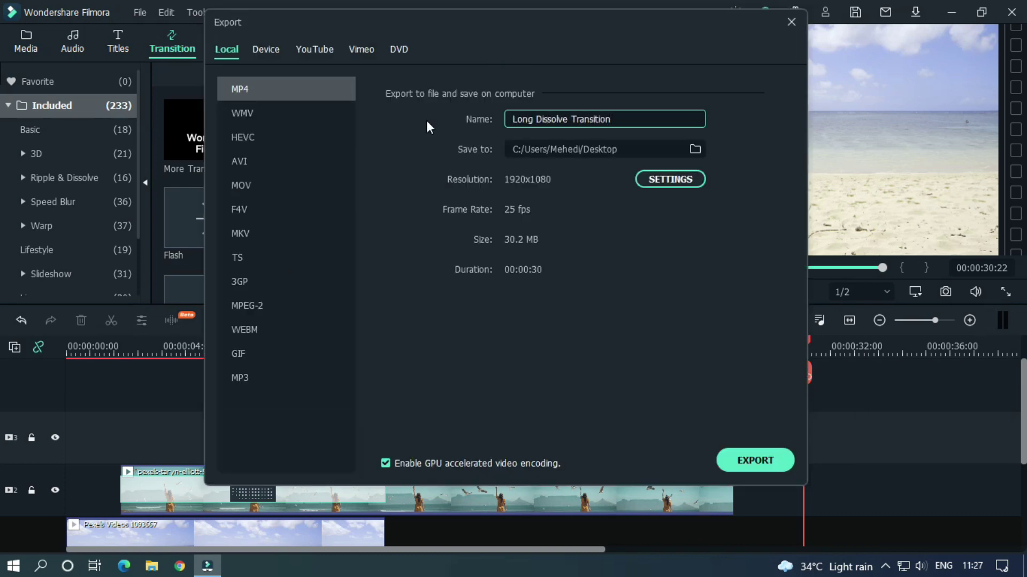